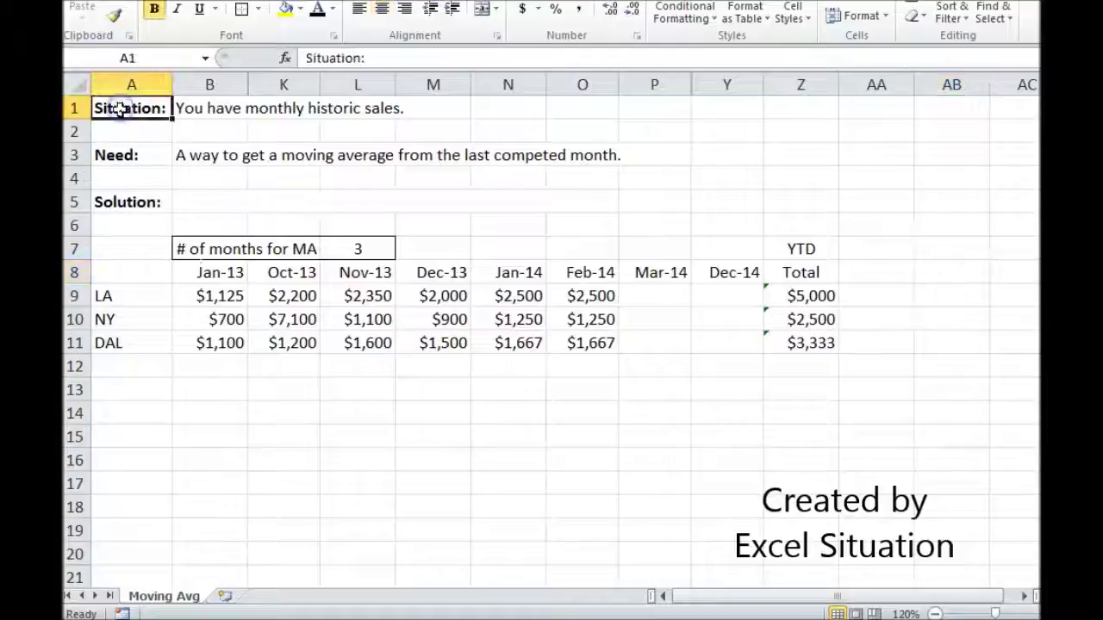
Review the task description, the month headers and LA's recent monthly sales
click(109, 155)
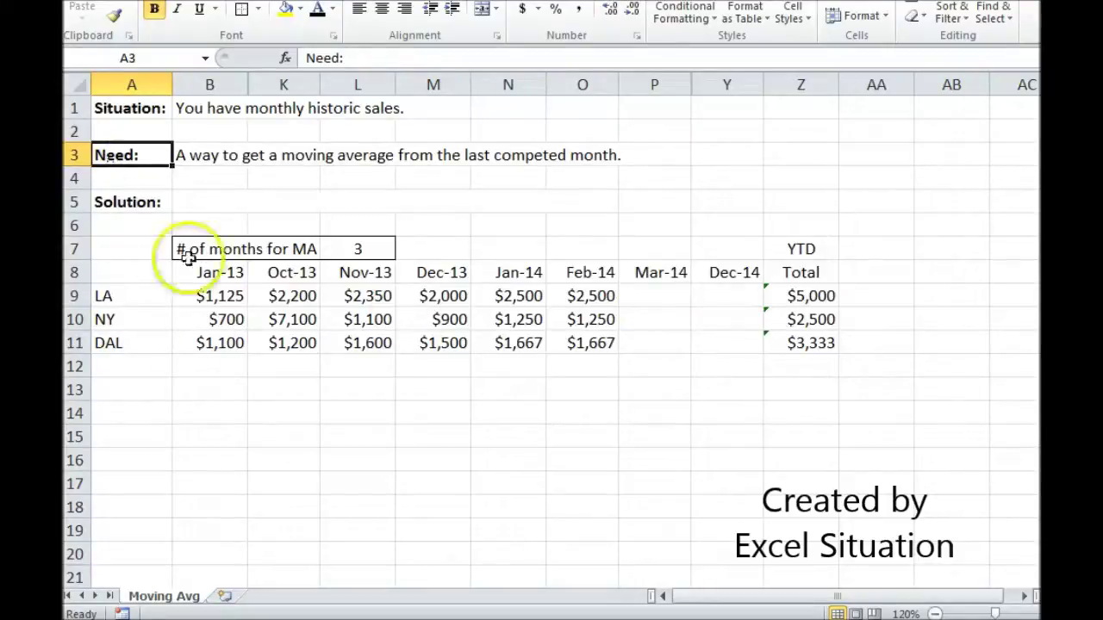
drag(202, 272, 726, 278)
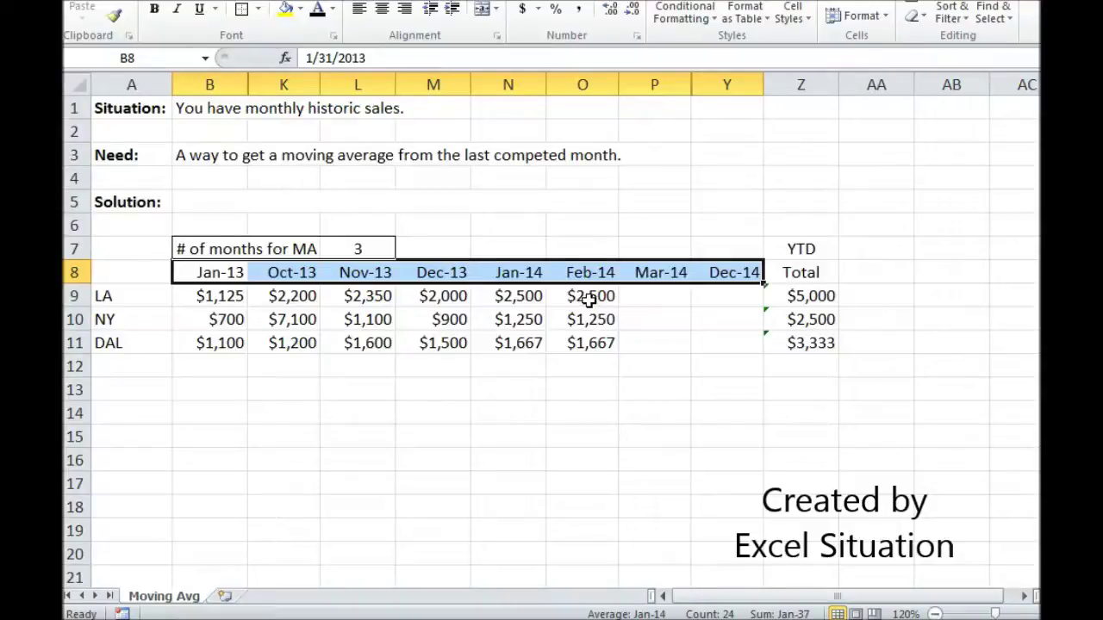
drag(588, 298, 442, 296)
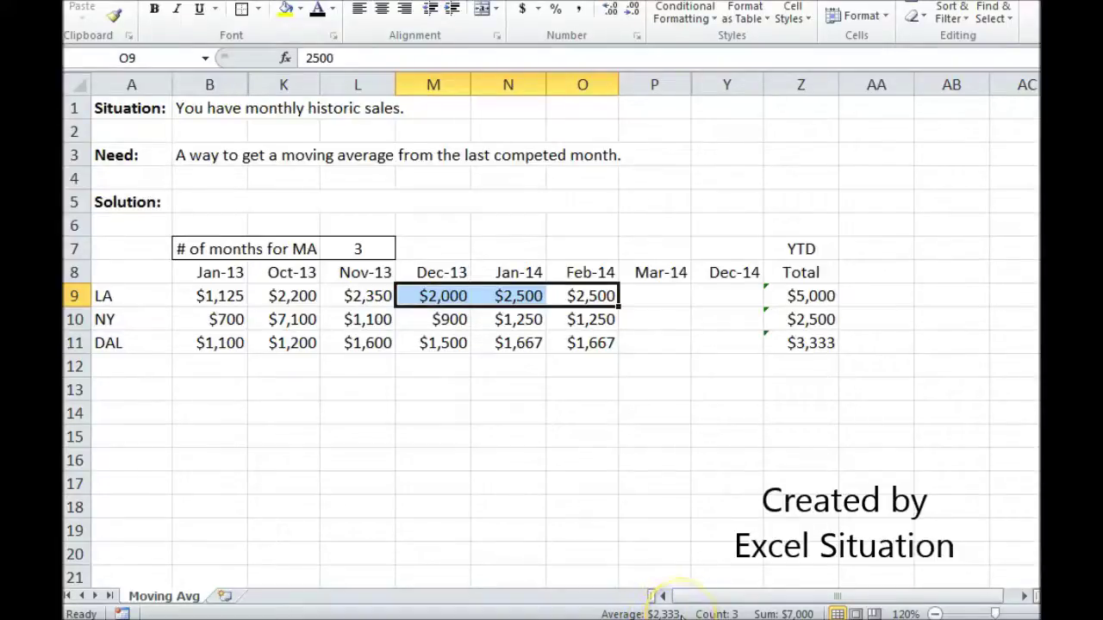
click(651, 297)
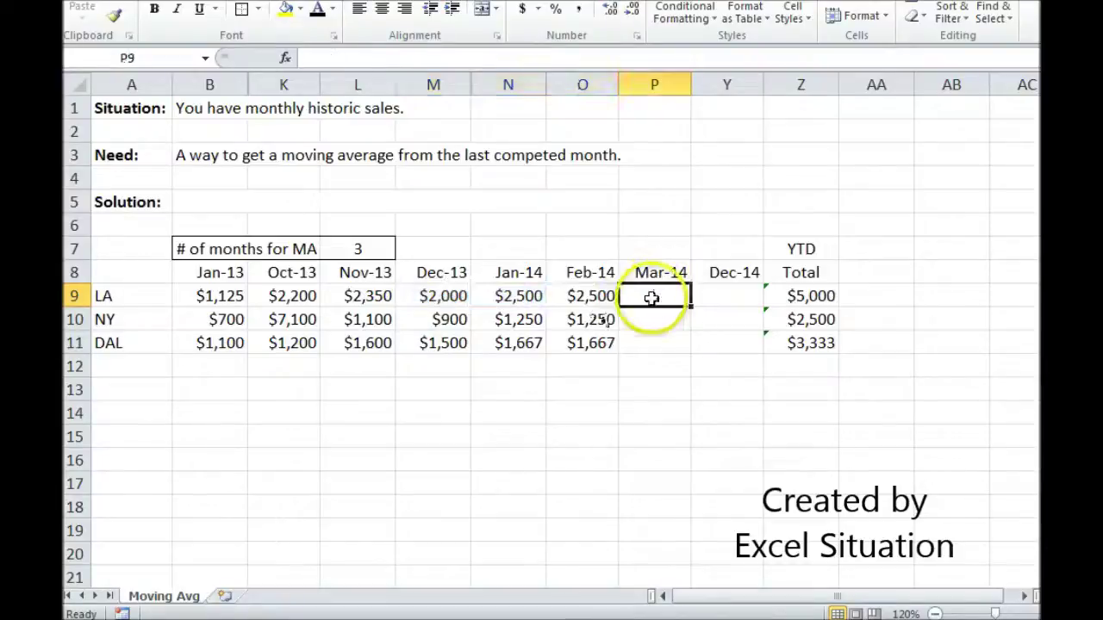
shift+click(536, 293)
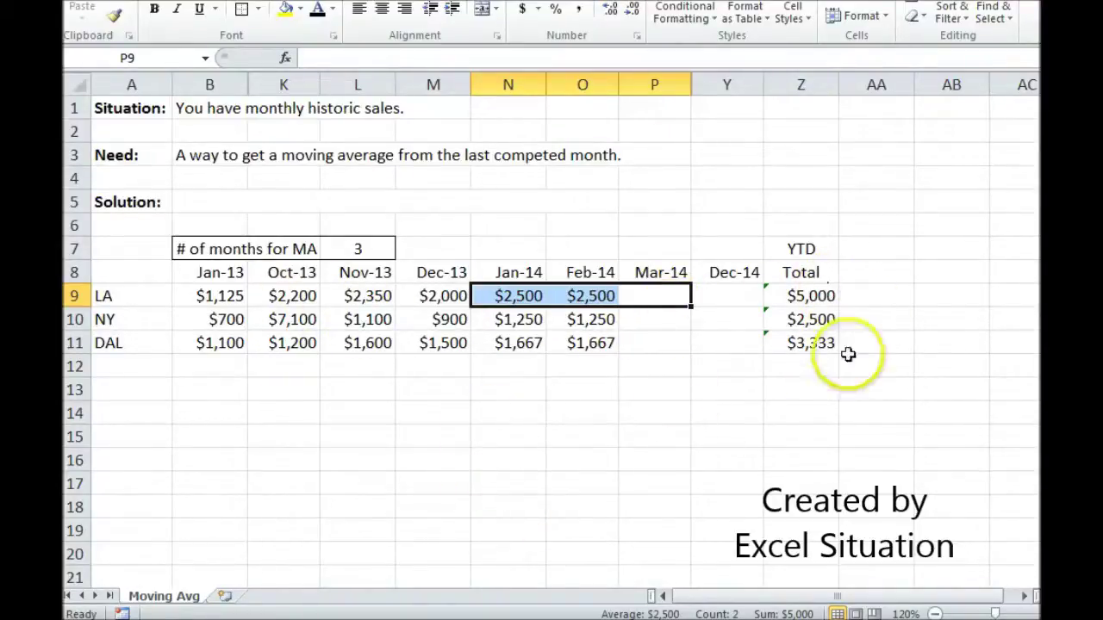
Head AB8 'MA' and start =average(offset( in AB9 with OFFSET's Function Arguments dialog
click(939, 278)
text(MA)
key(Return)
text(=ave)
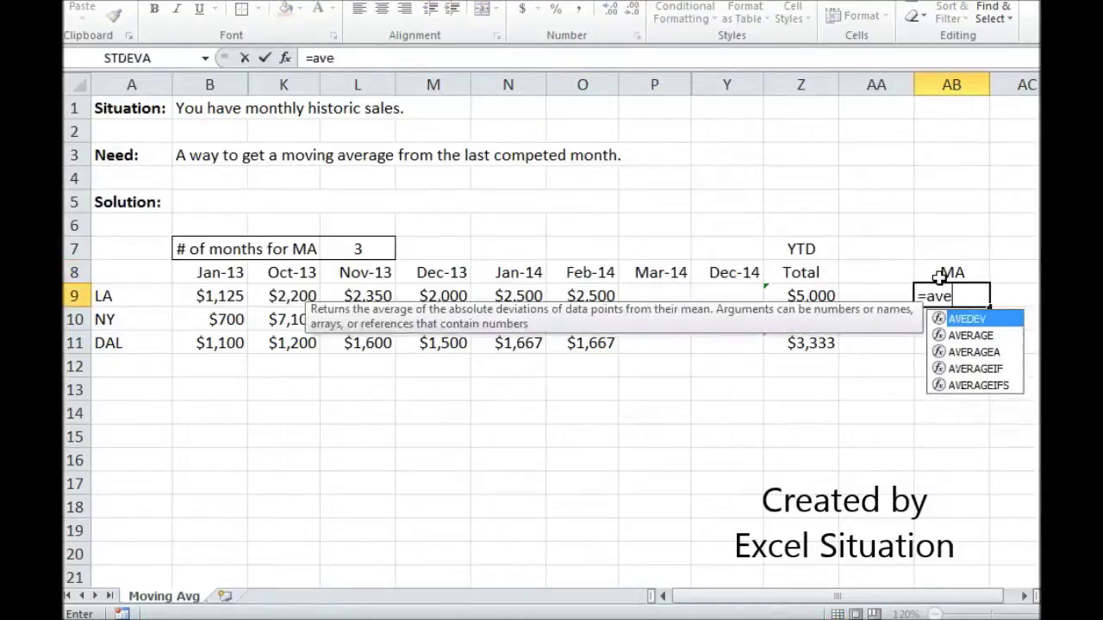
text(rage)
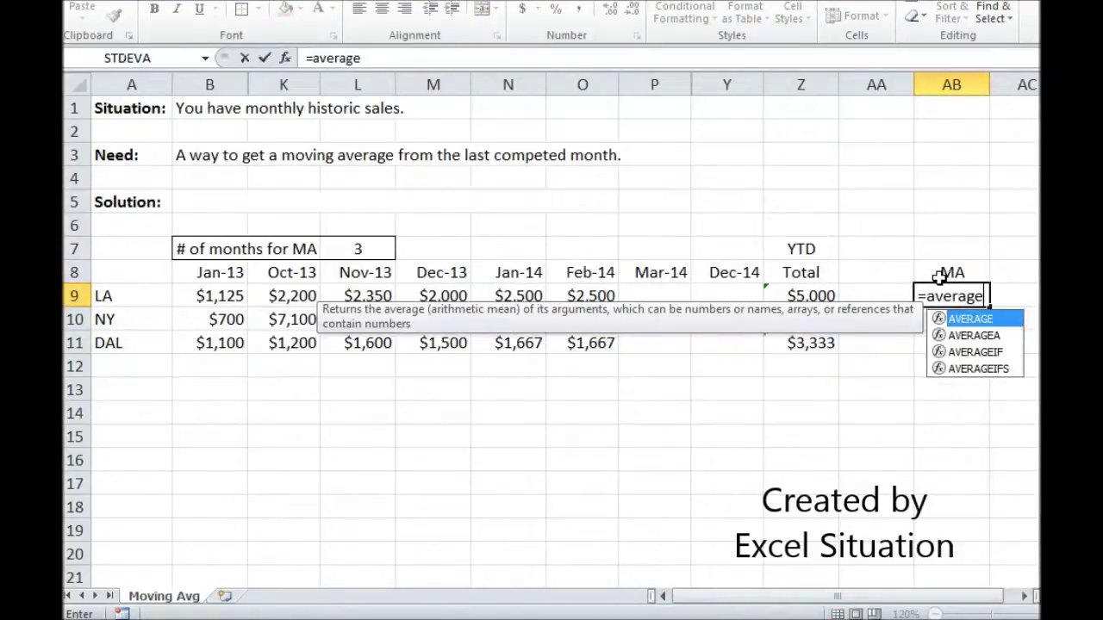
text((offset()
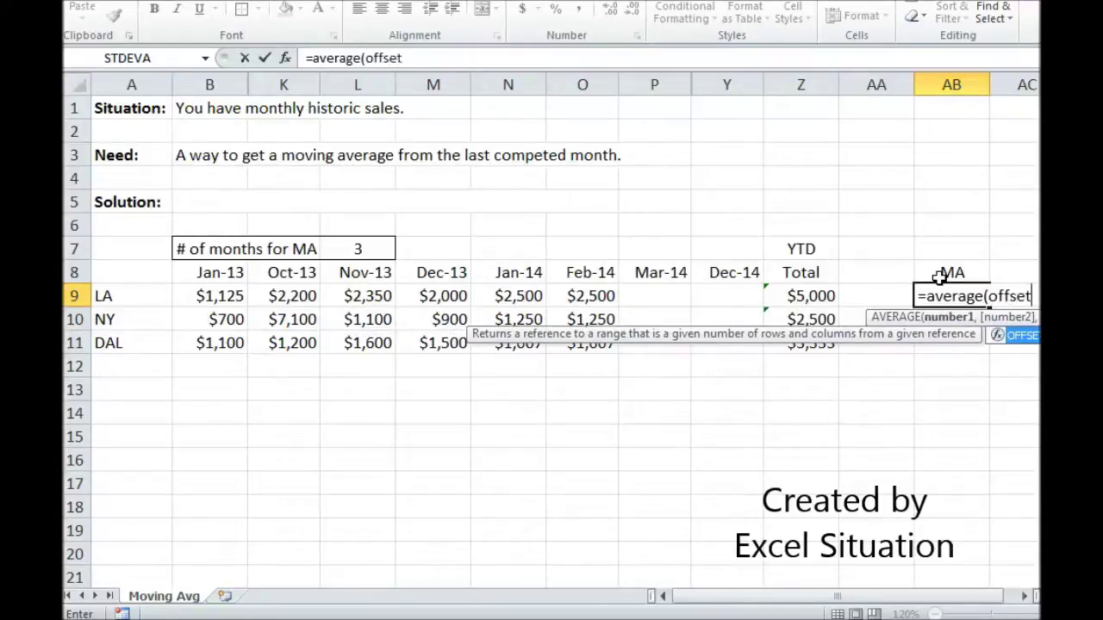
click(284, 58)
drag(421, 313, 610, 227)
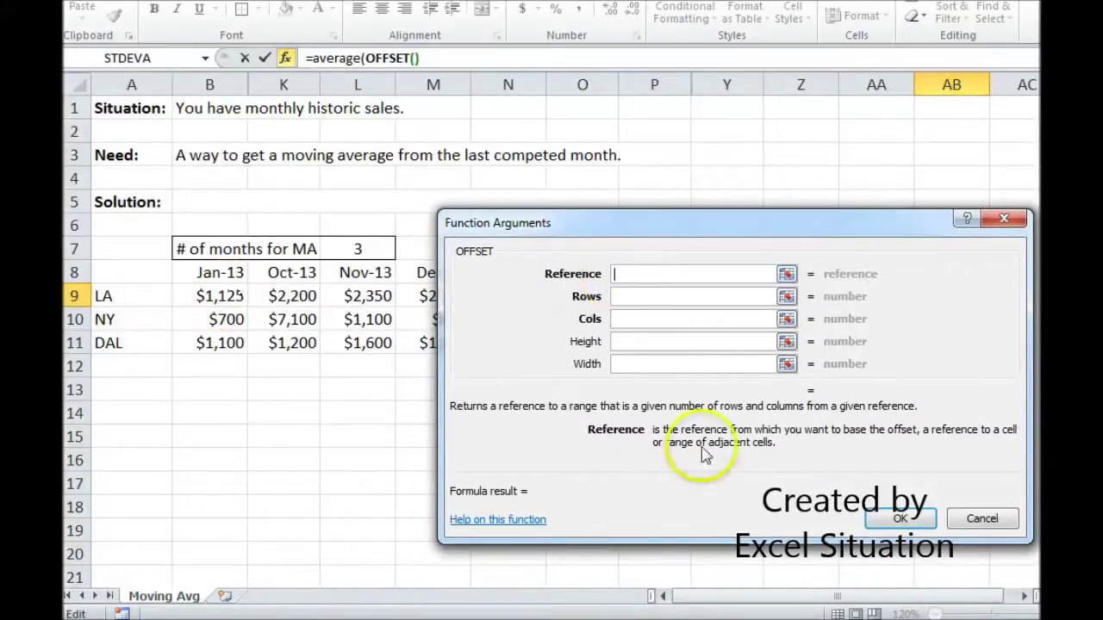
Set OFFSET's Reference argument to B9, evaluating to 1125
click(219, 296)
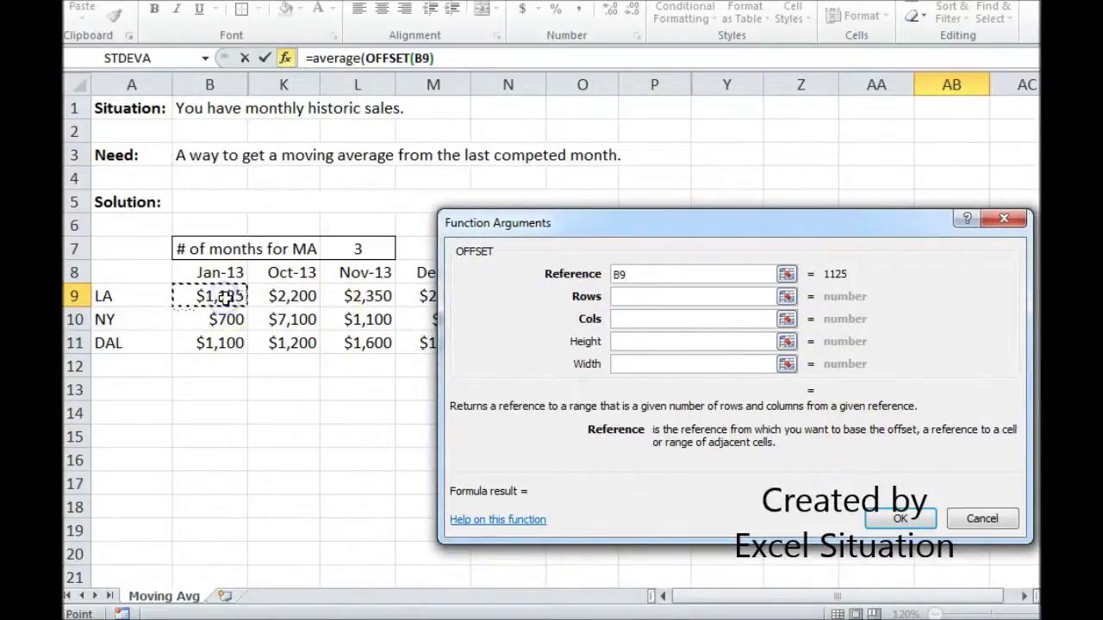
click(624, 274)
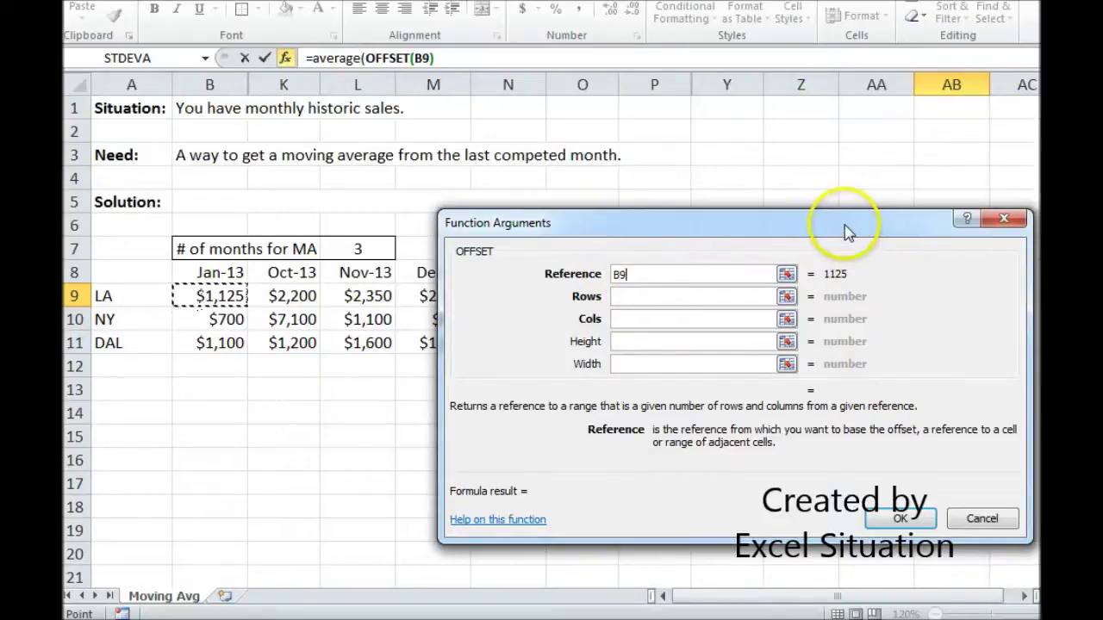
click(696, 298)
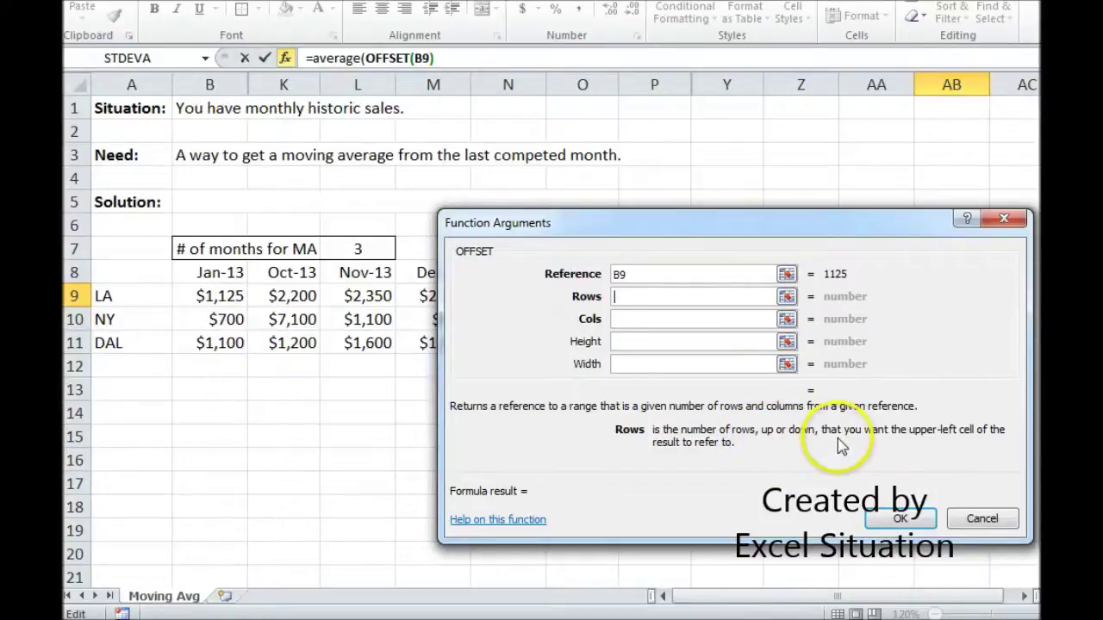
click(660, 320)
drag(694, 232, 504, 346)
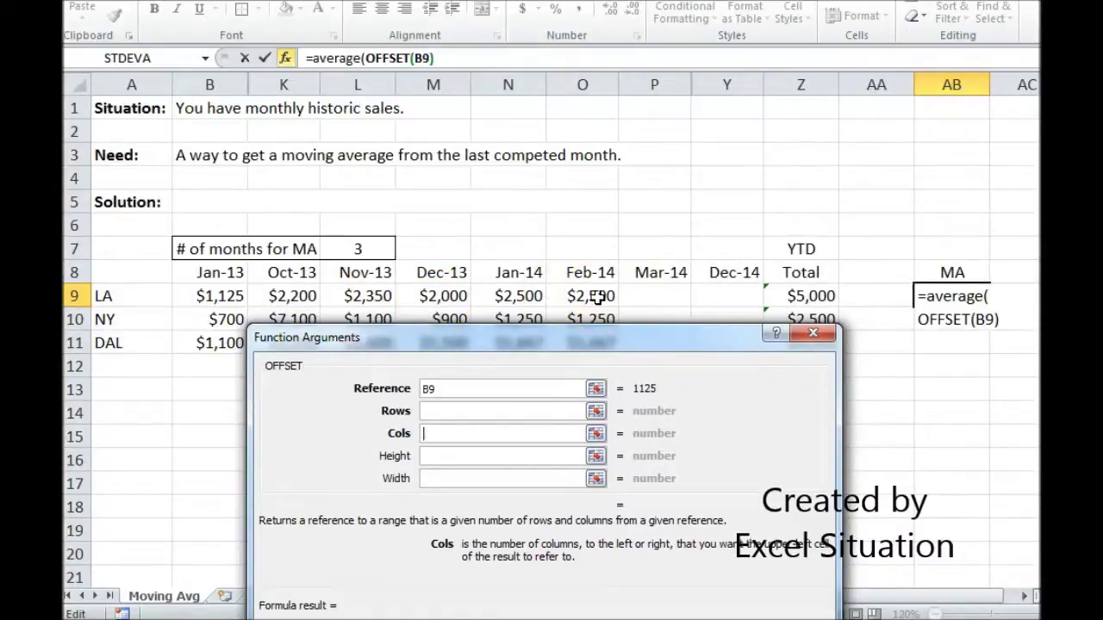
Enter count(B9:Y9)-L7 as OFFSET's Cols argument, evaluating to 11
text(count()
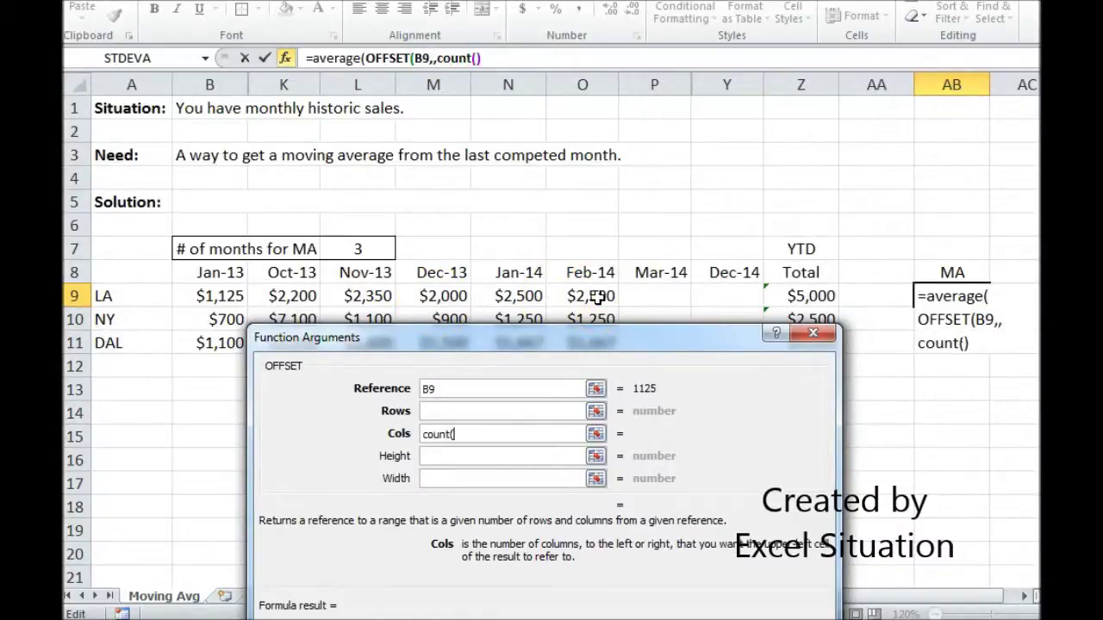
drag(215, 296, 708, 299)
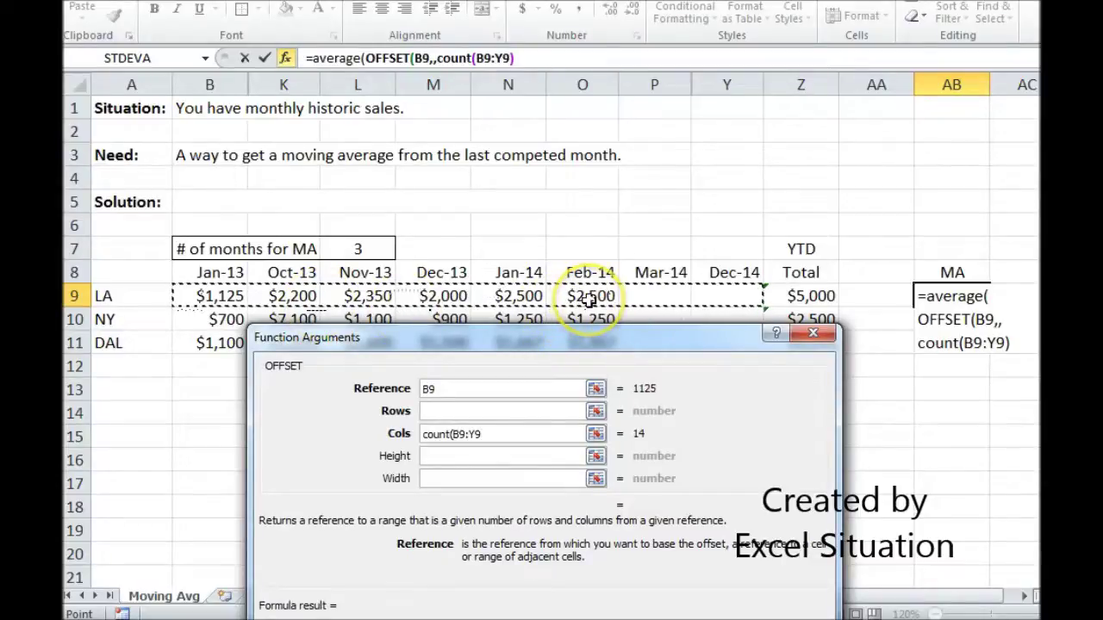
click(494, 440)
text())
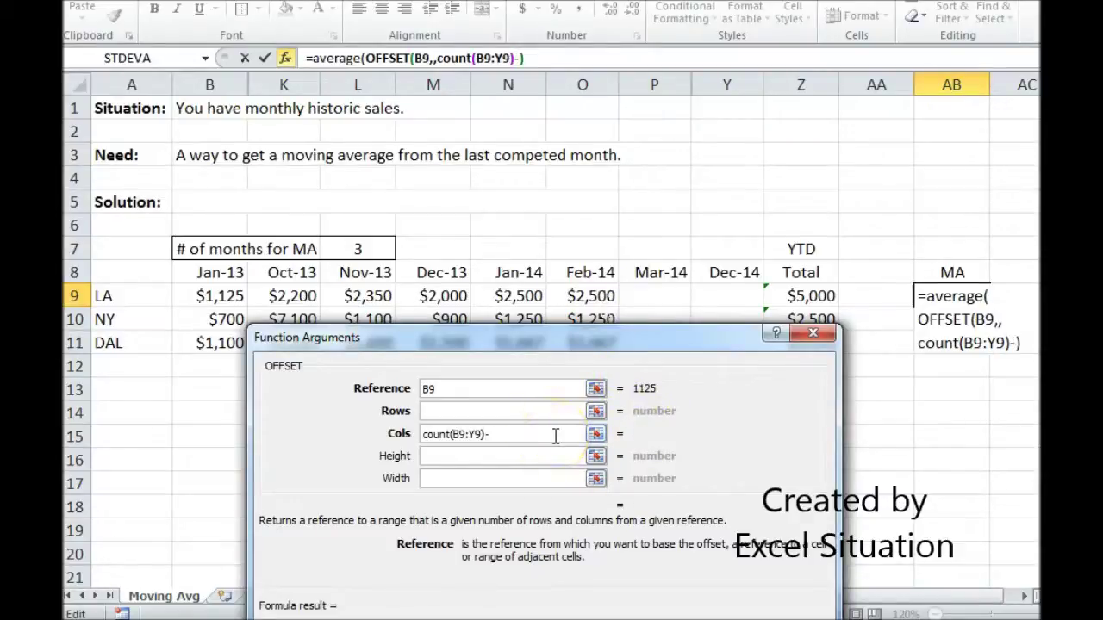
click(357, 250)
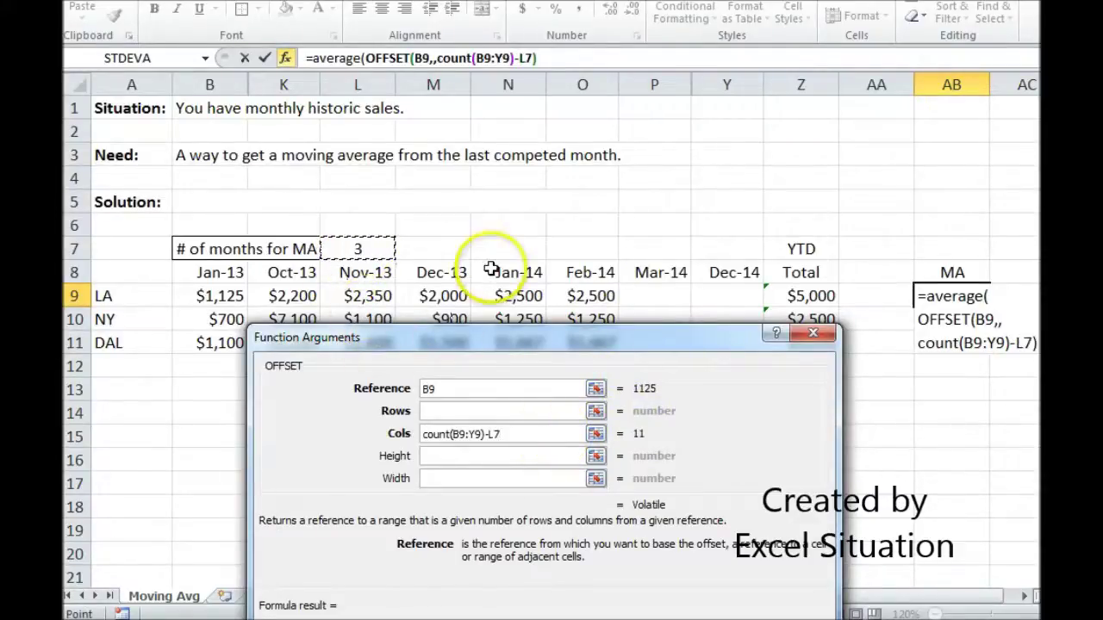
click(515, 436)
click(514, 435)
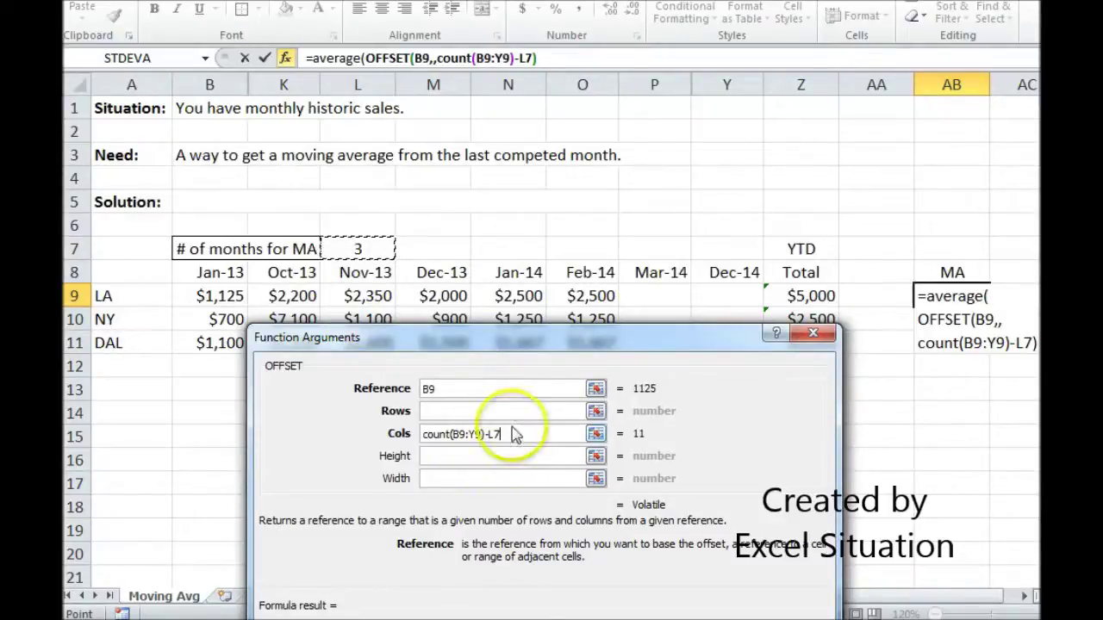
Make L7 absolute in the Cols argument and set OFFSET's Width to $L$7
key(F4)
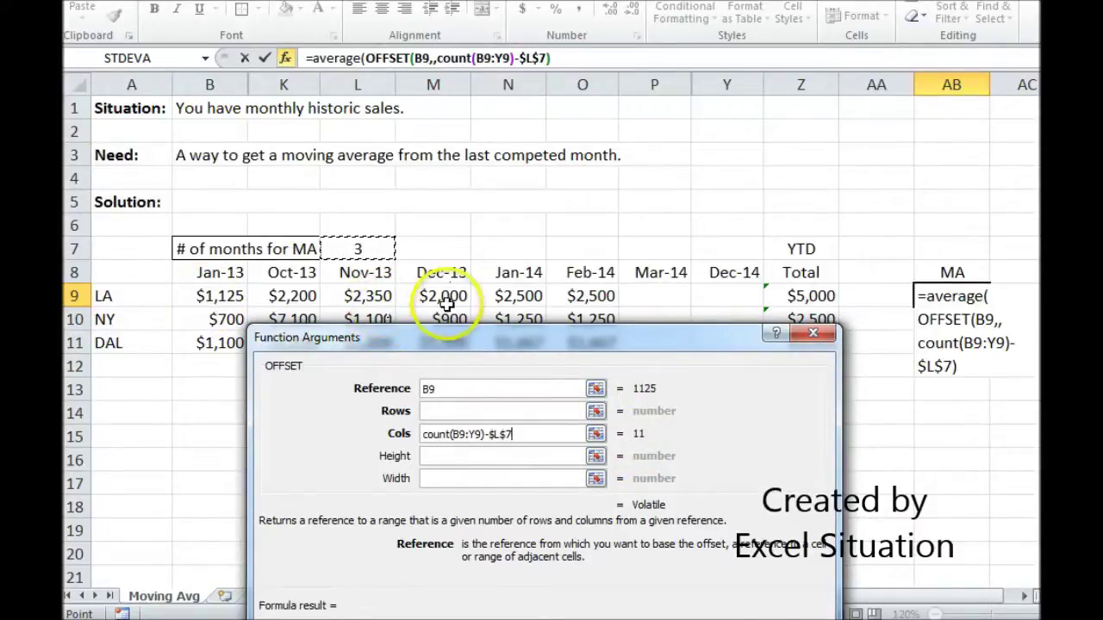
click(486, 456)
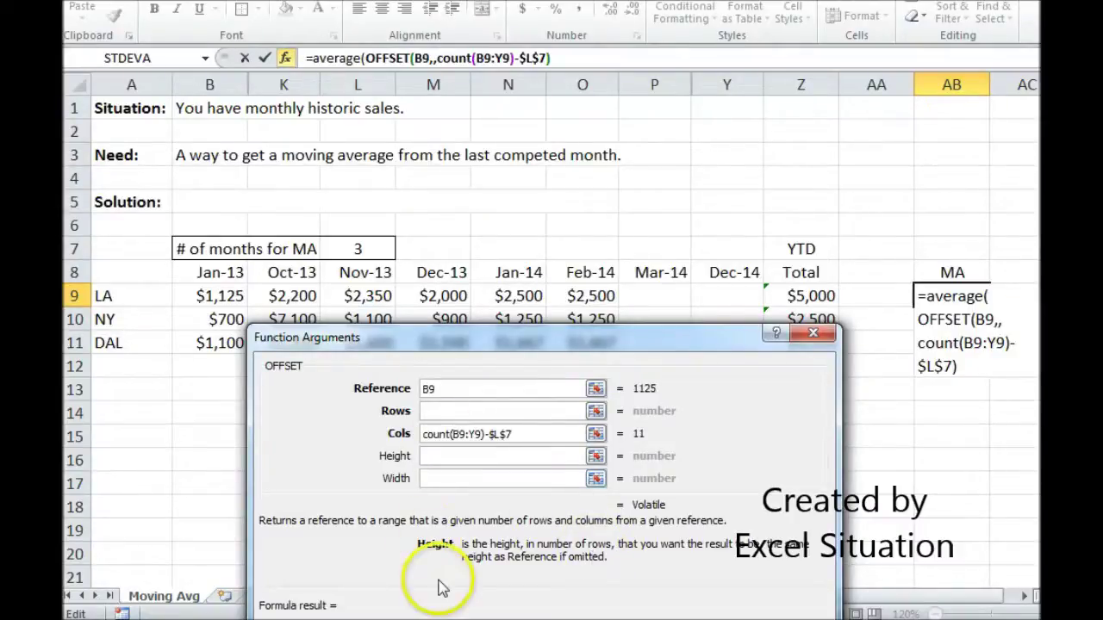
click(445, 480)
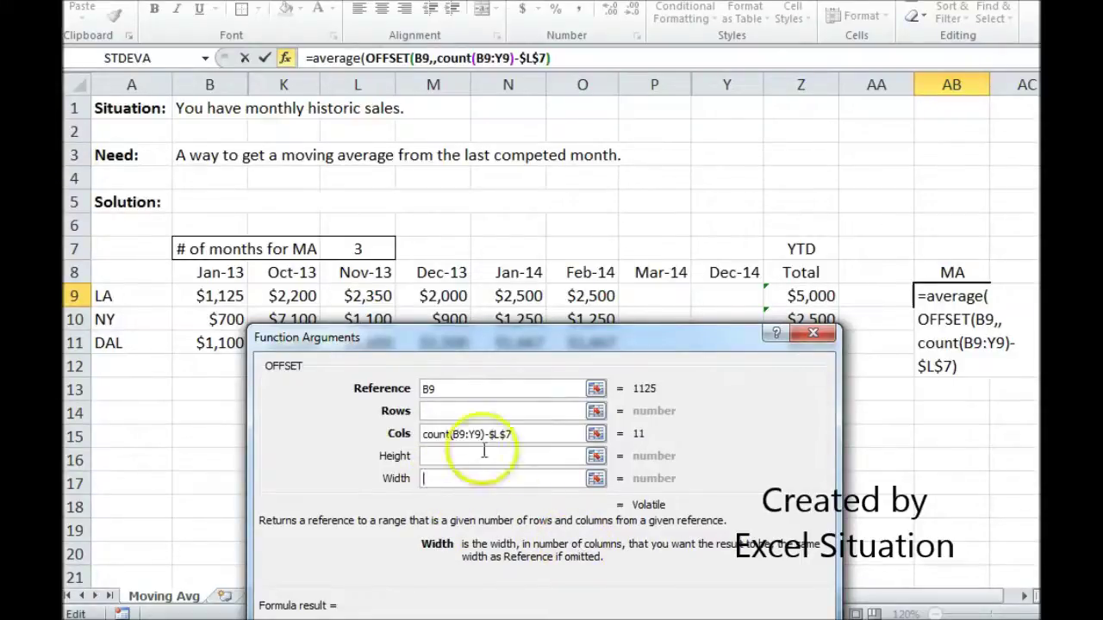
click(353, 249)
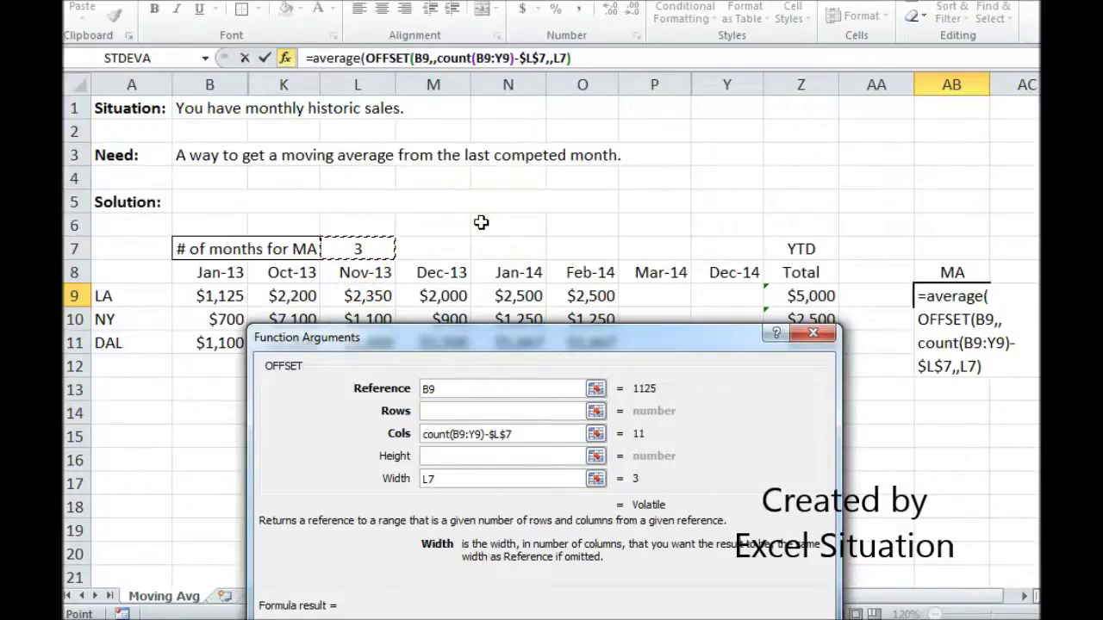
key(F4)
Confirm the OFFSET arguments and accept Excel's correction, giving LA's MA of $2,333
drag(574, 334, 624, 184)
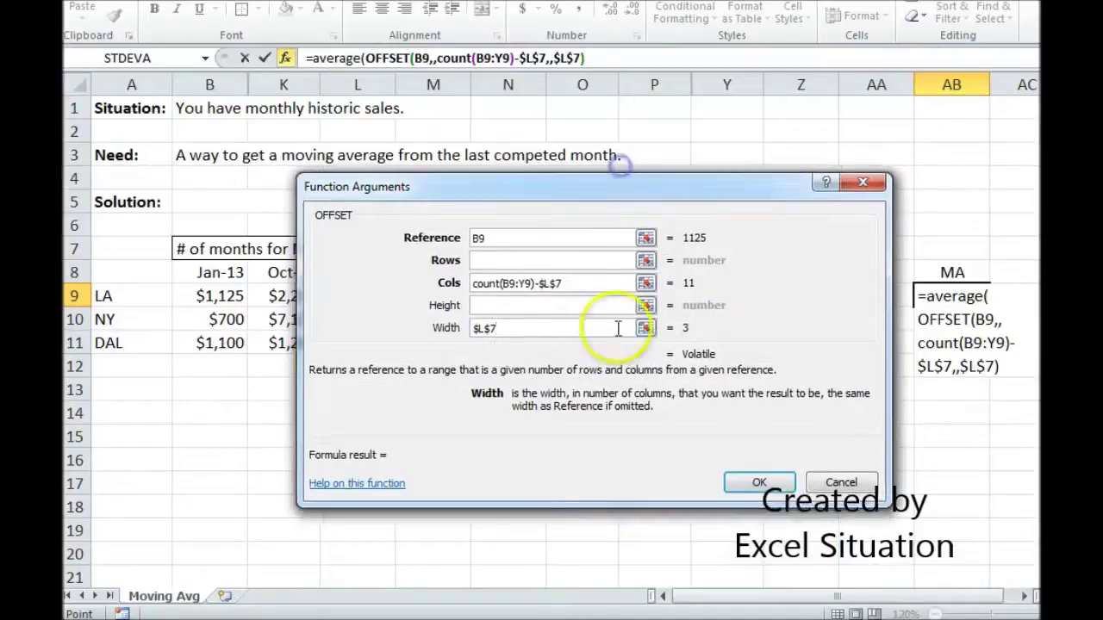
click(758, 482)
click(524, 353)
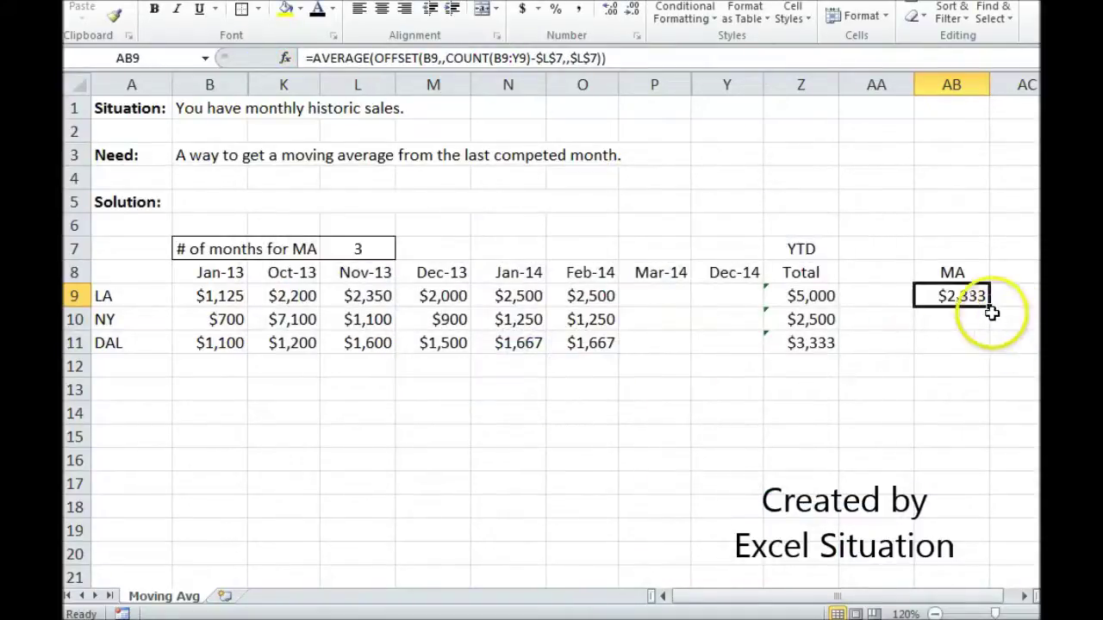
Fill the MA formula down to NY and DAL, and enter 2200 as LA's Mar-14 sales
drag(991, 306, 989, 353)
click(687, 303)
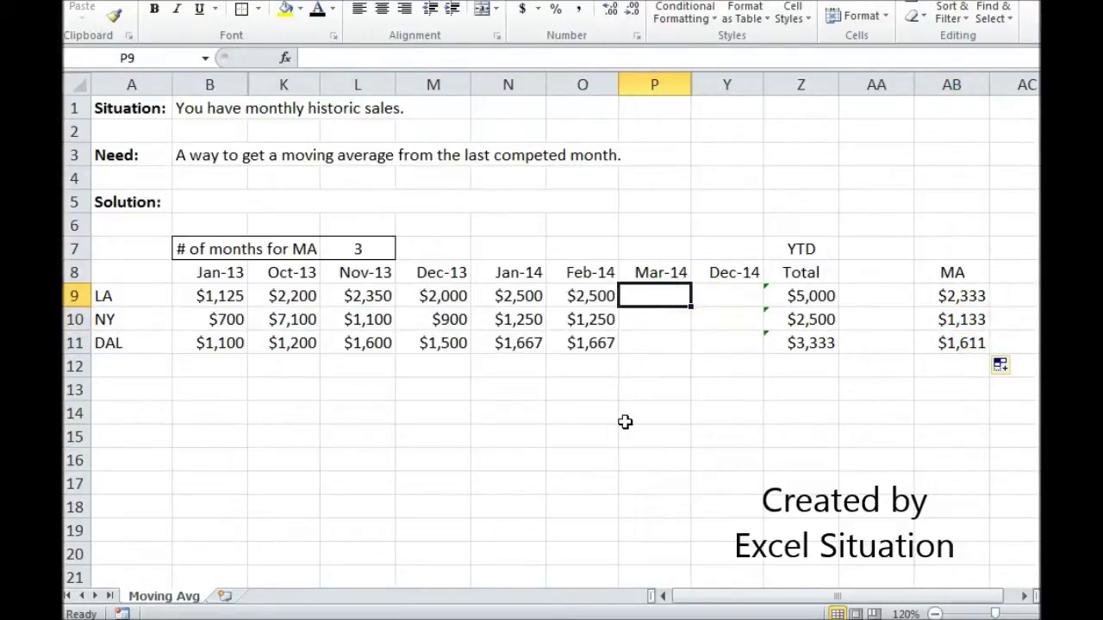
text(2200)
key(Return)
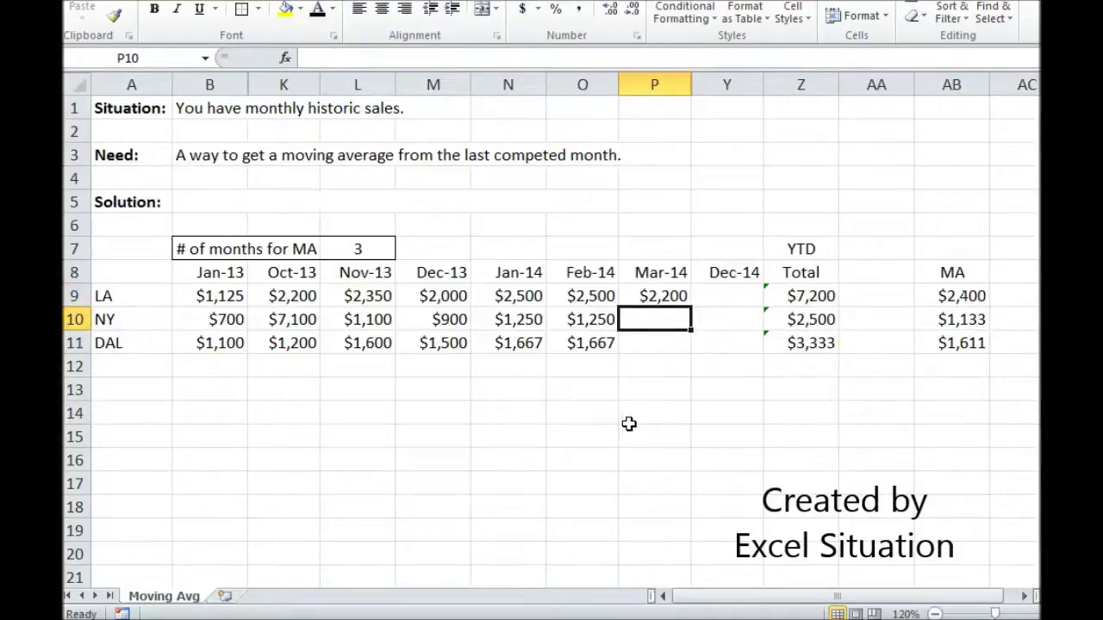
Select LA's Jan-14 to Mar-14 sales to verify the $2,400 moving average
click(677, 295)
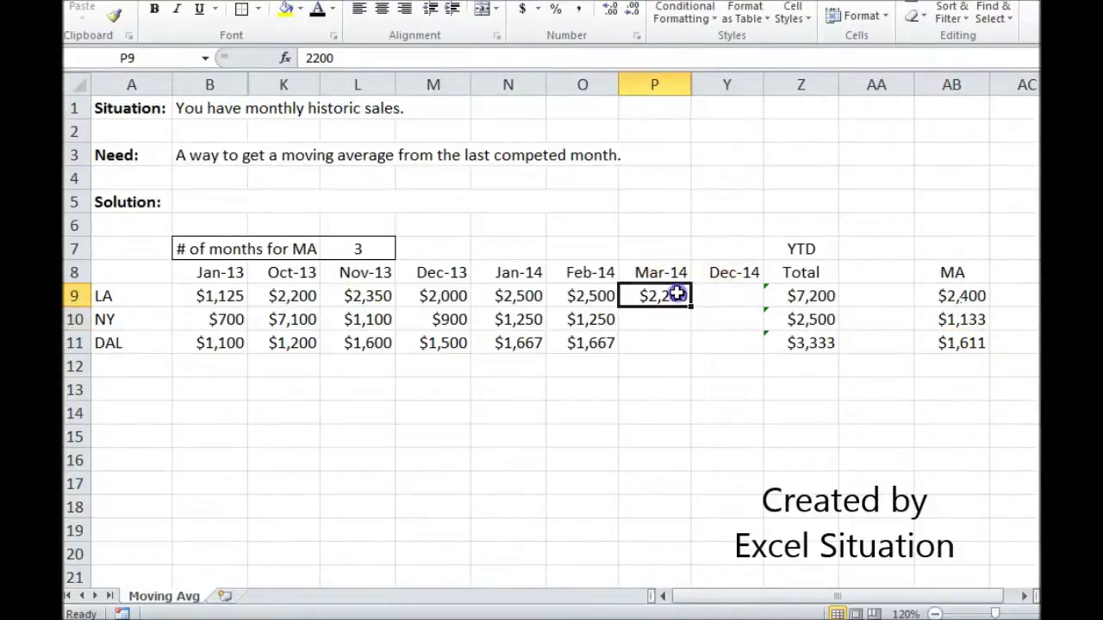
drag(594, 298, 539, 295)
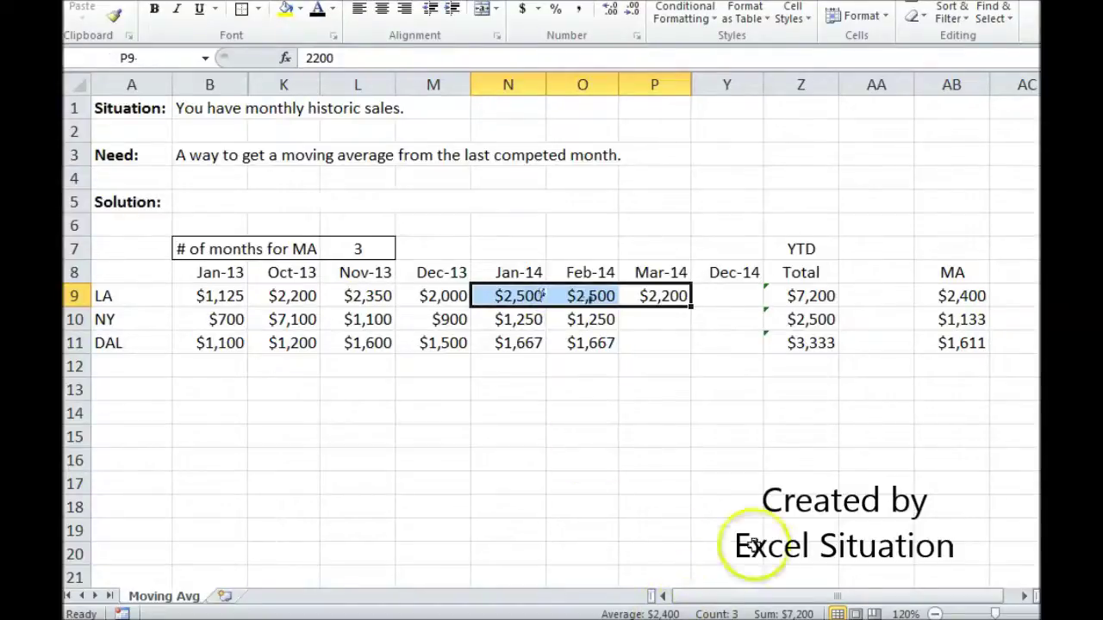
click(949, 298)
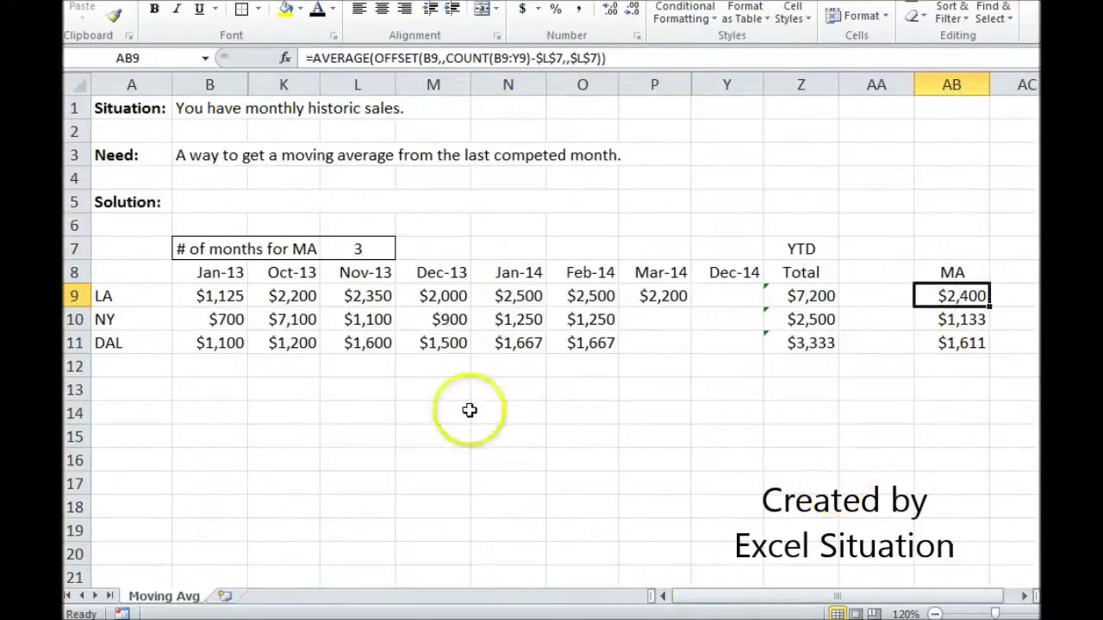
Change L7's month count to 4, giving moving averages $2,300, $1,125 and $1,608
click(385, 249)
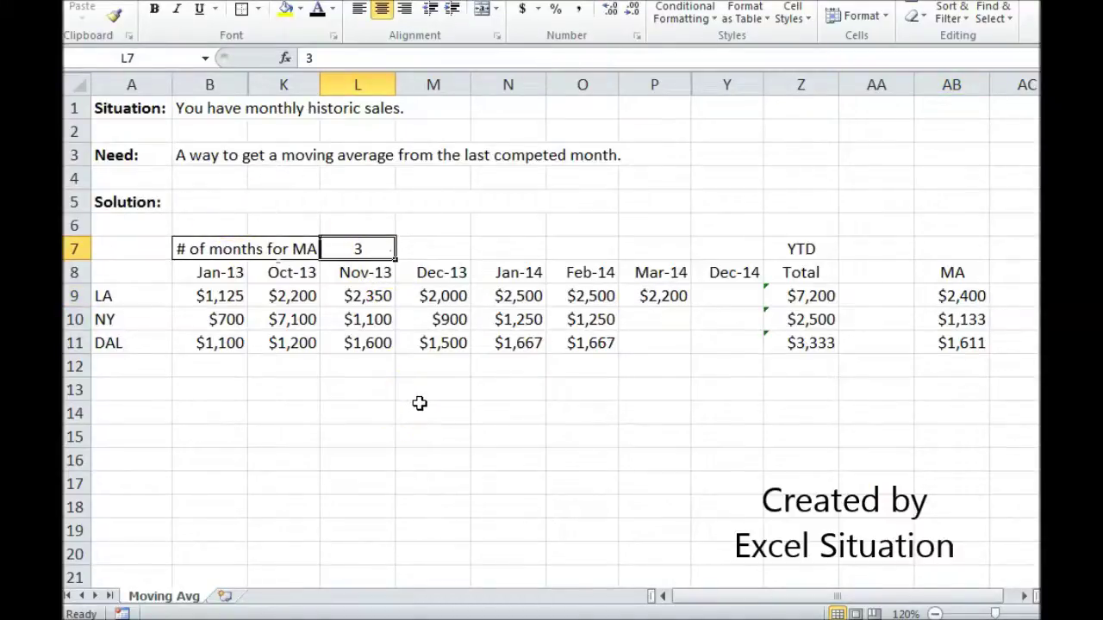
text(4)
key(Return)
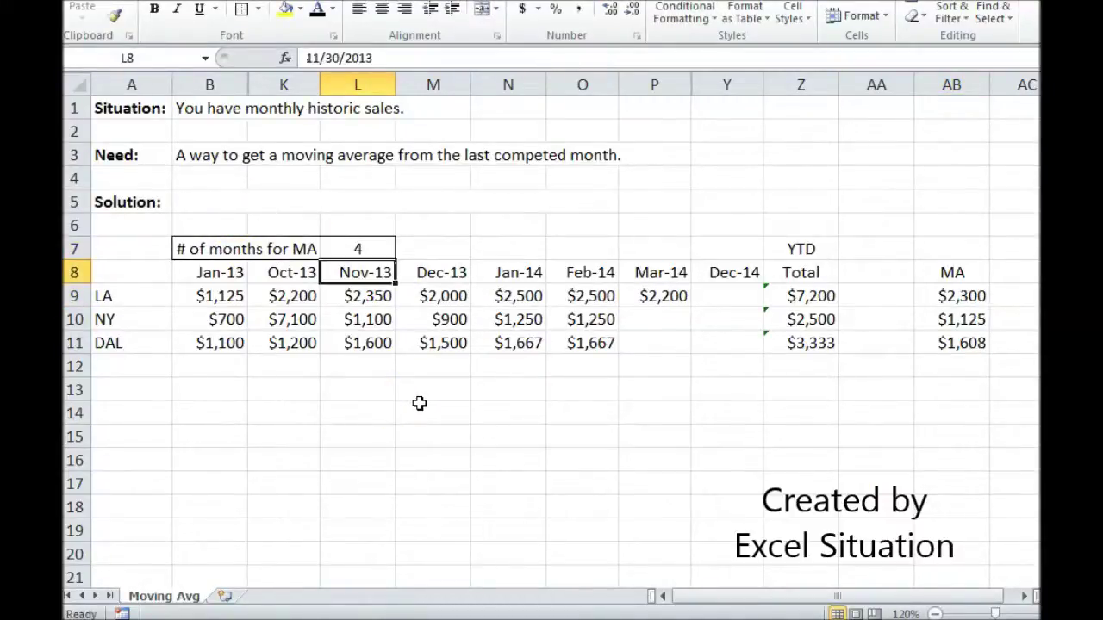